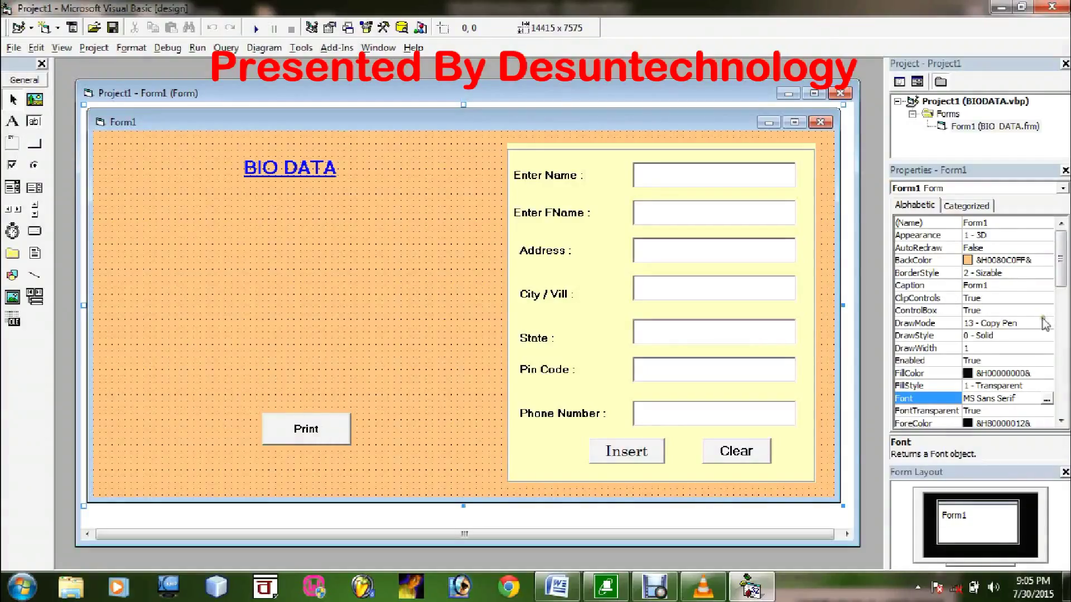
Make the form's MS Sans Serif font bold at size 14
{"action": "left_click", "coordinate": [1046, 400]}
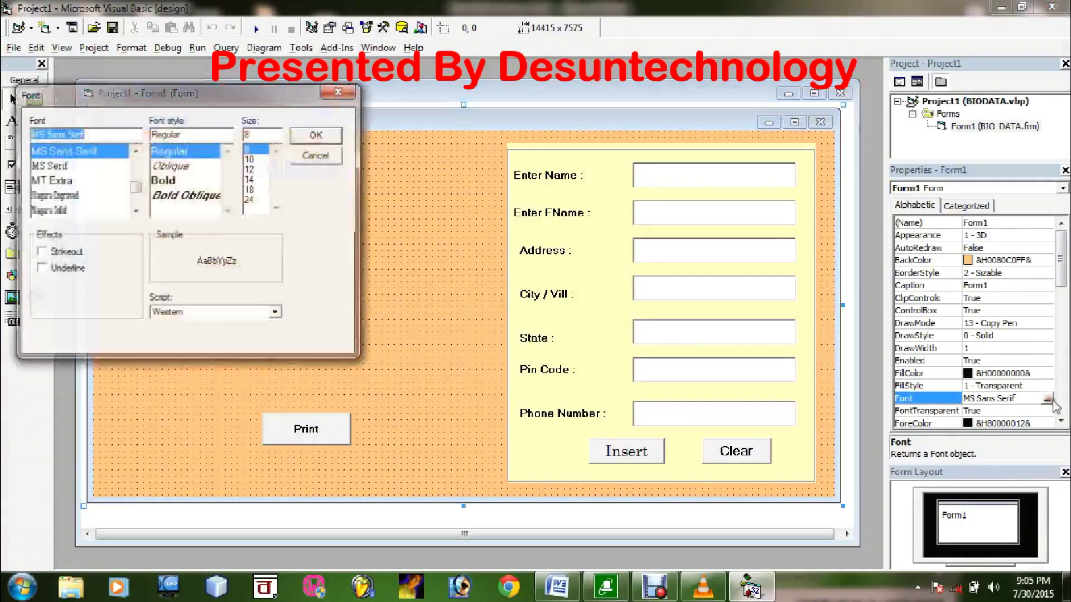
{"action": "left_click", "coordinate": [165, 181]}
{"action": "left_click", "coordinate": [251, 179]}
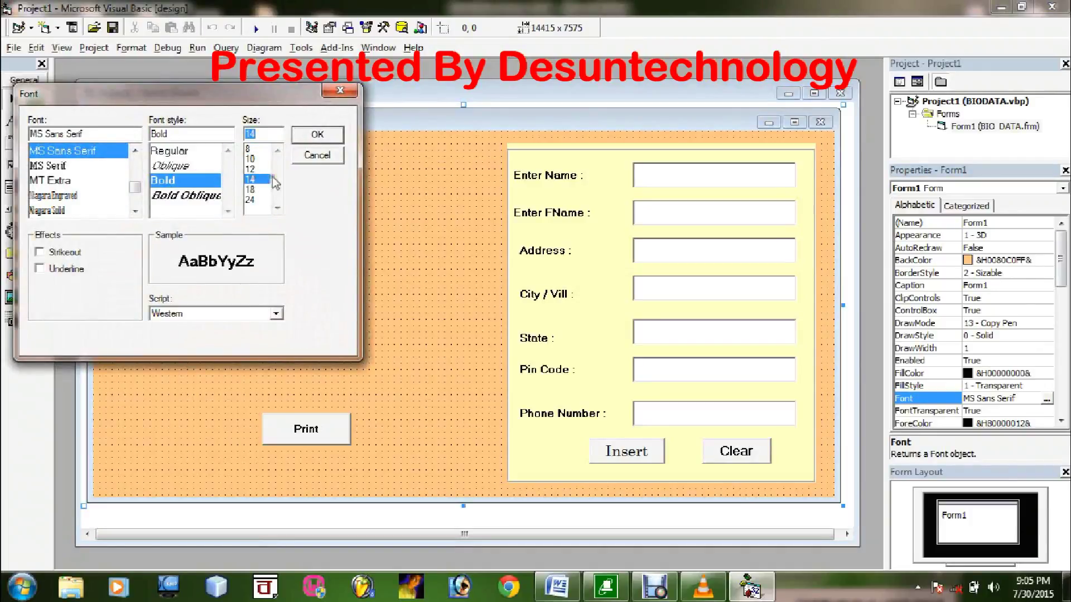
{"action": "left_click", "coordinate": [316, 136]}
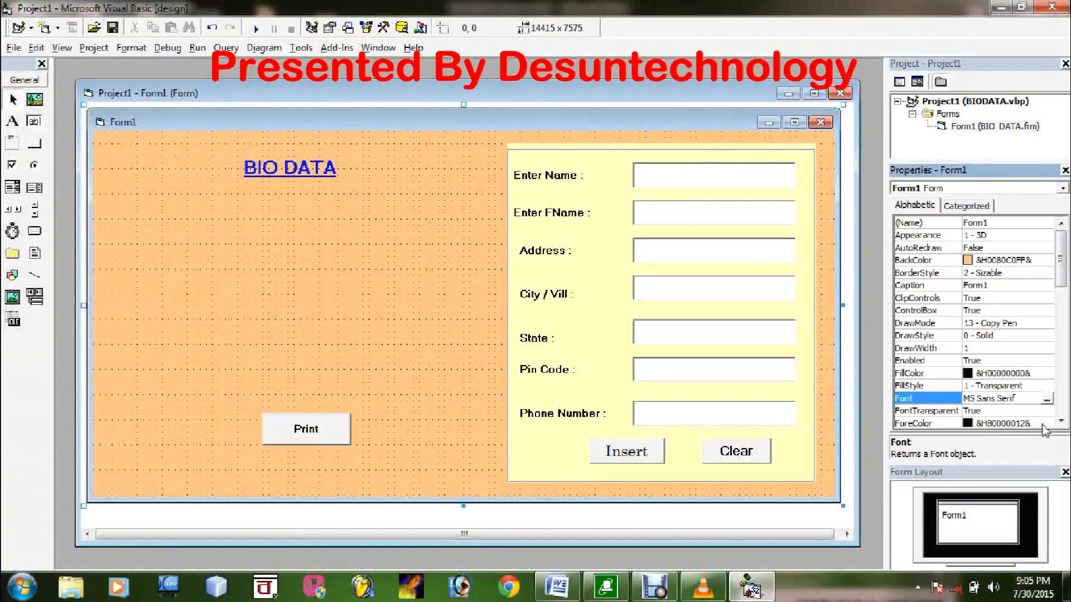
{"action": "scroll", "coordinate": [1044, 428], "scroll_direction": "down", "scroll_amount": 1}
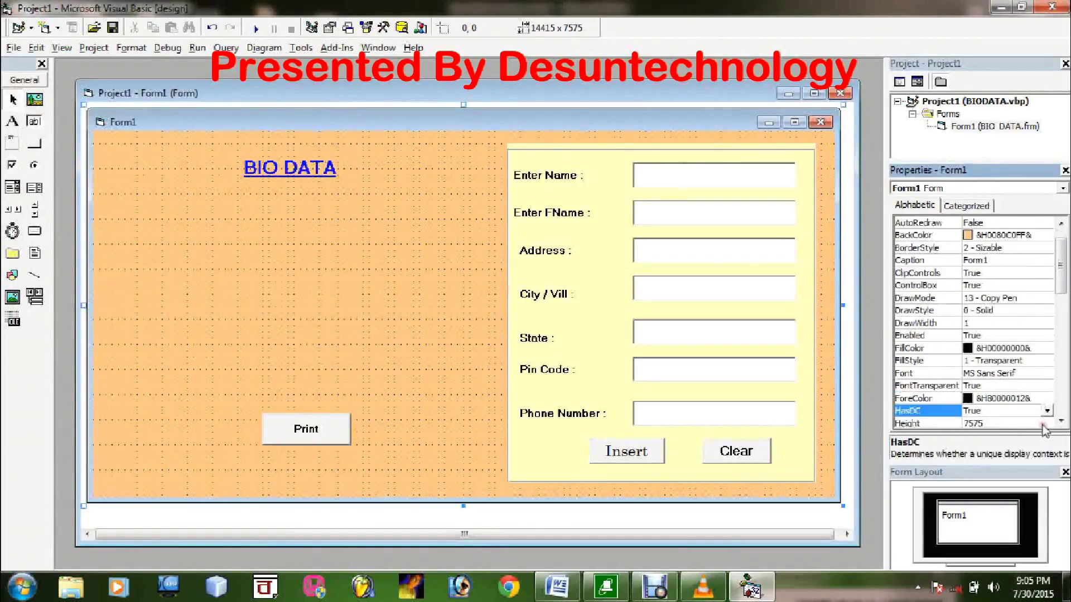
Set the form's ForeColor to dark red from the palette, then save and run the project
{"action": "left_click", "coordinate": [1004, 400]}
{"action": "left_click", "coordinate": [1048, 400]}
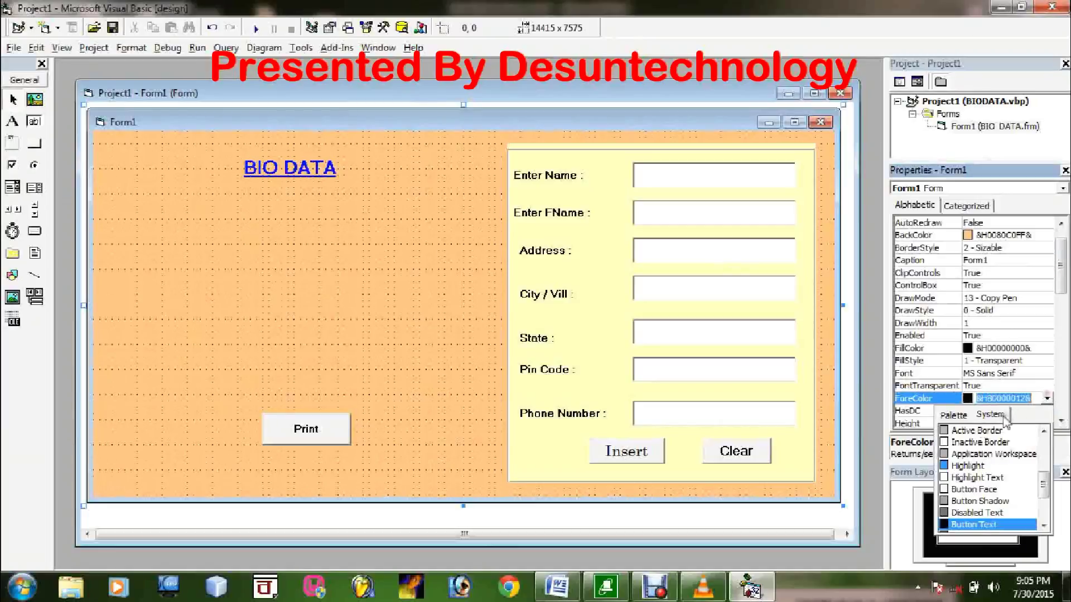
{"action": "left_click", "coordinate": [954, 415]}
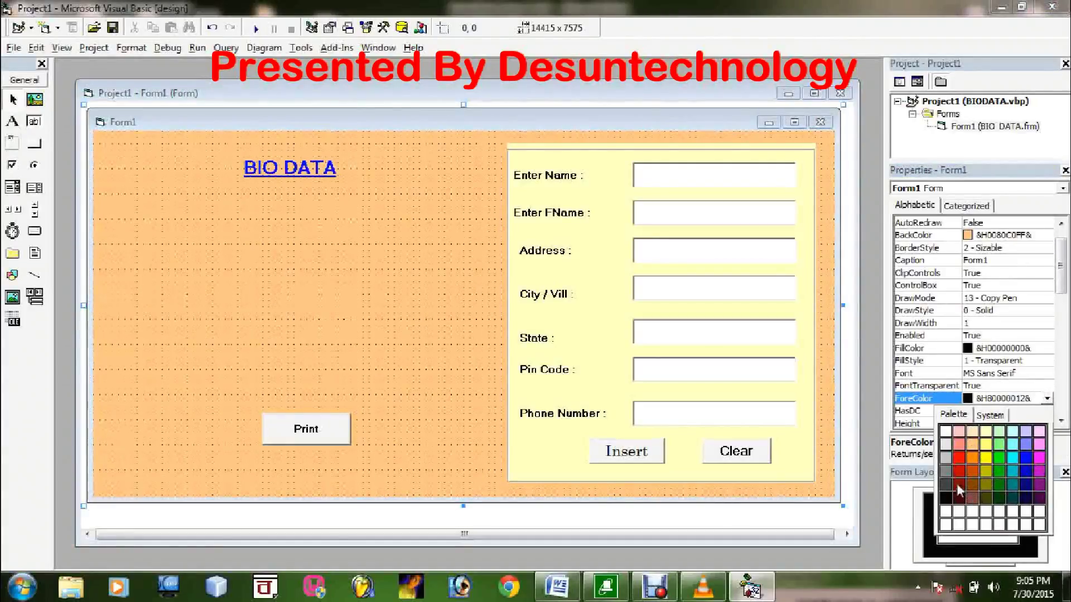
{"action": "left_click", "coordinate": [959, 489]}
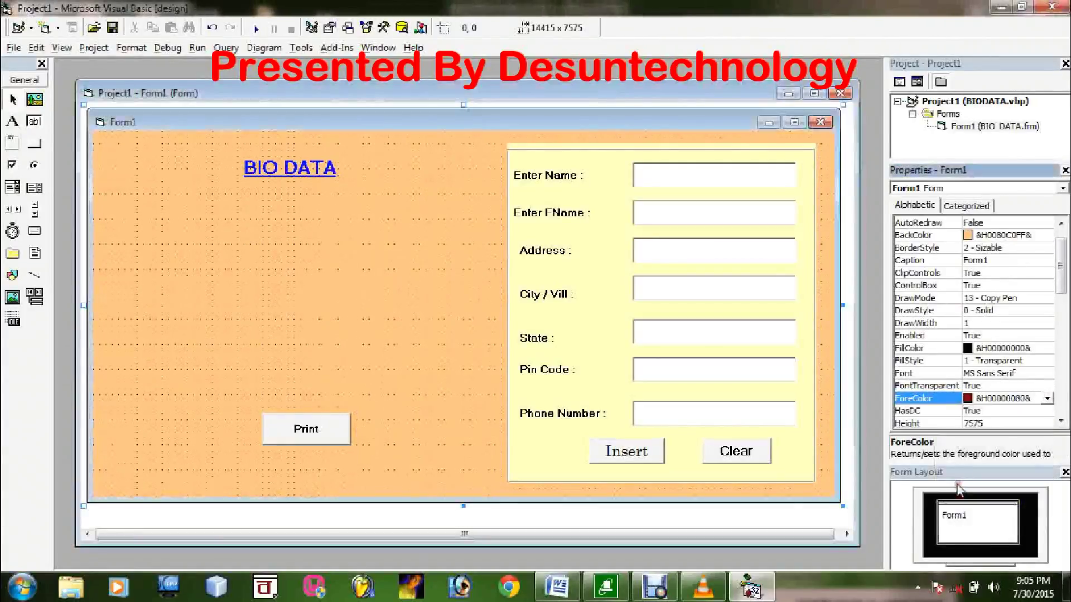
{"action": "left_click", "coordinate": [113, 31]}
{"action": "left_click", "coordinate": [256, 29]}
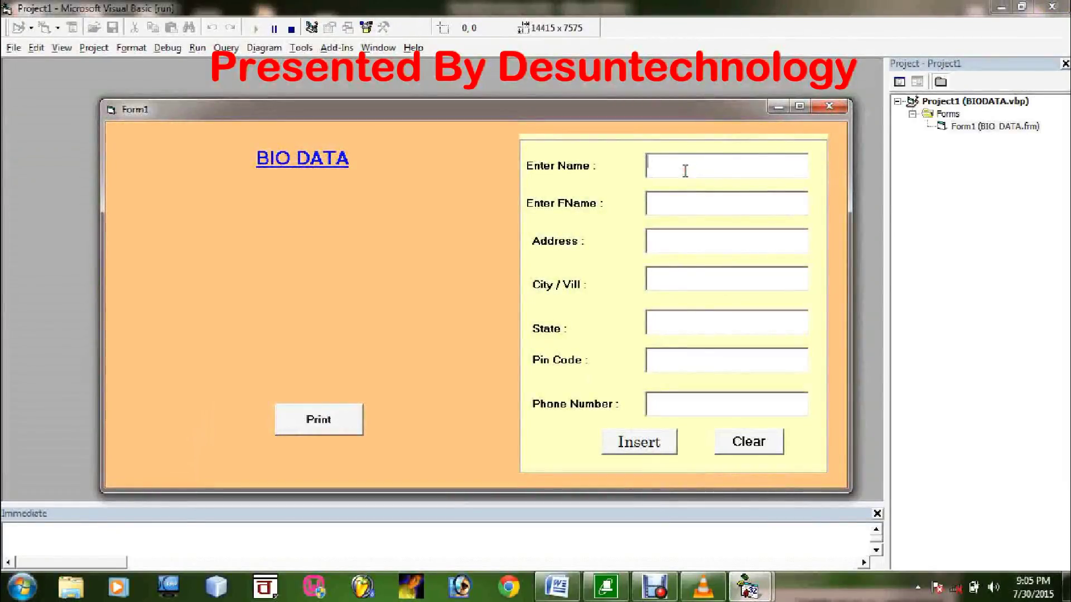
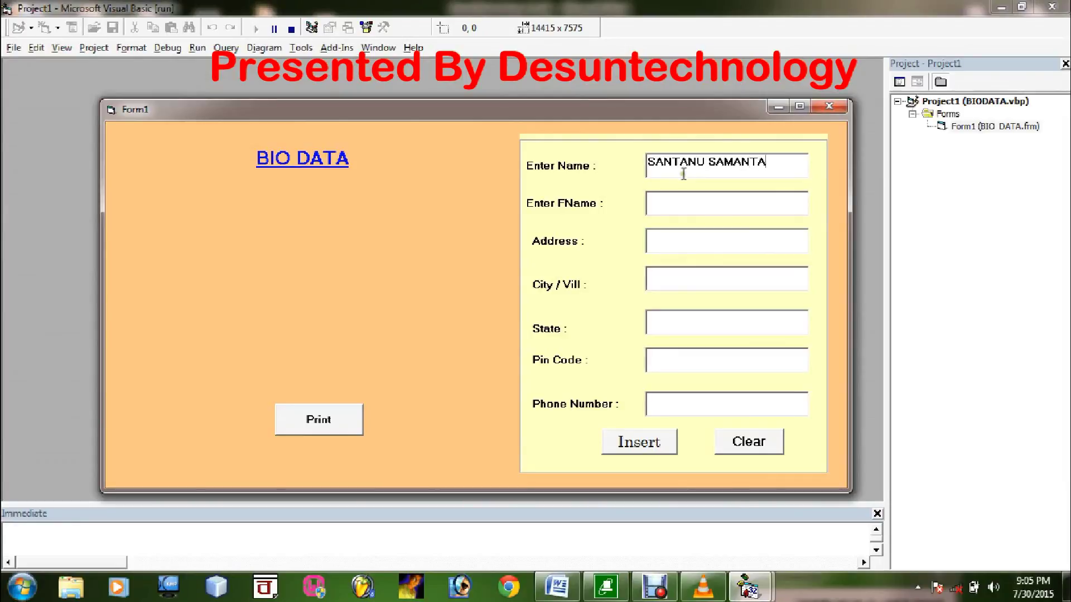
Fill the FName, Address, State and Phone Number fields, then insert the details as labels
{"action": "left_click", "coordinate": [679, 203]}
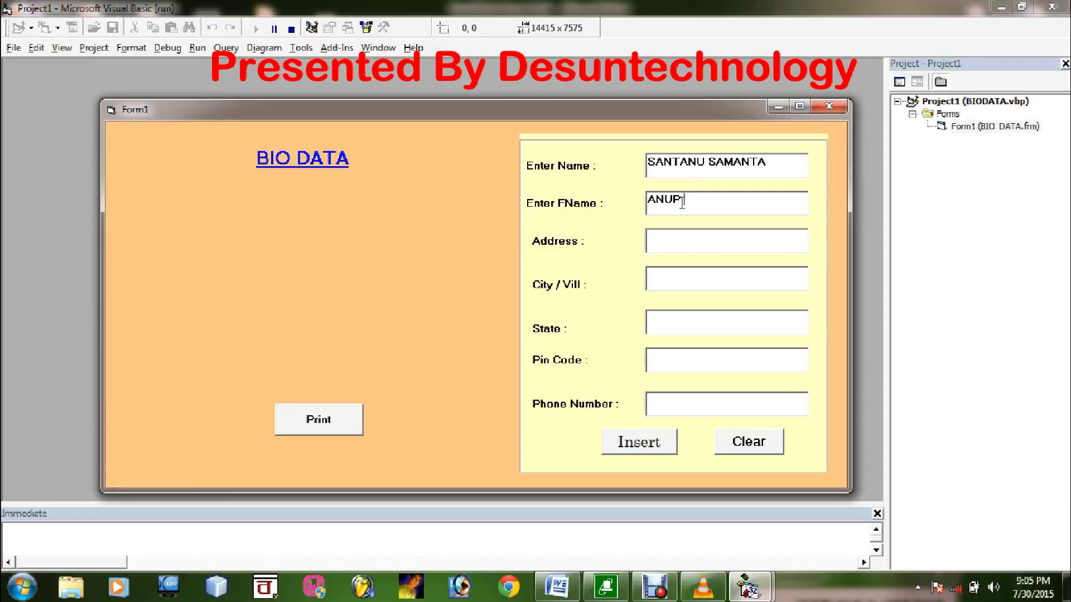
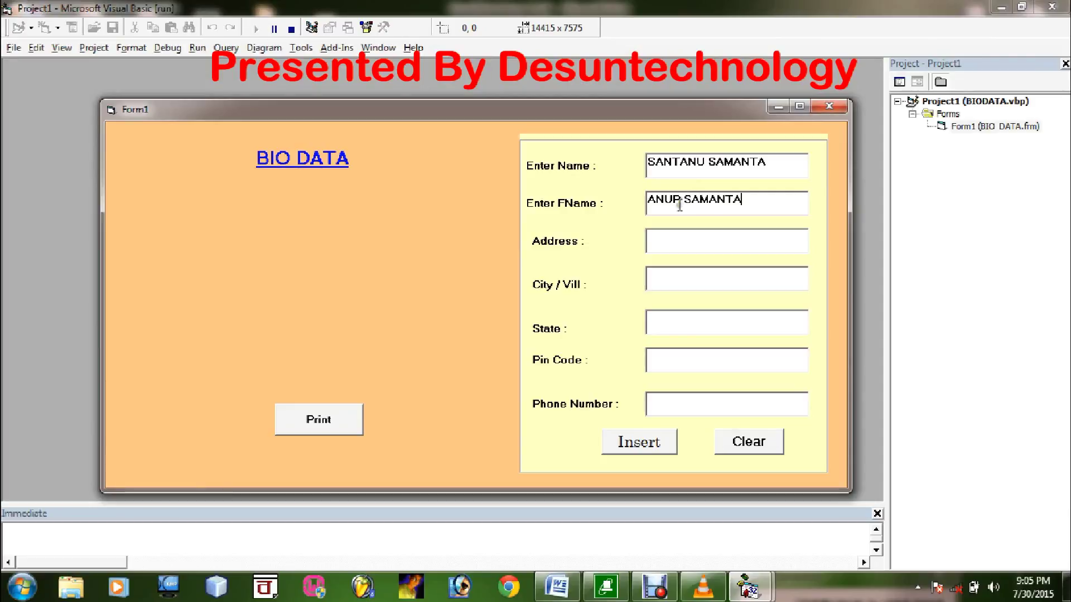
{"action": "left_click", "coordinate": [677, 242]}
{"action": "type", "text": "BOLPUR"}
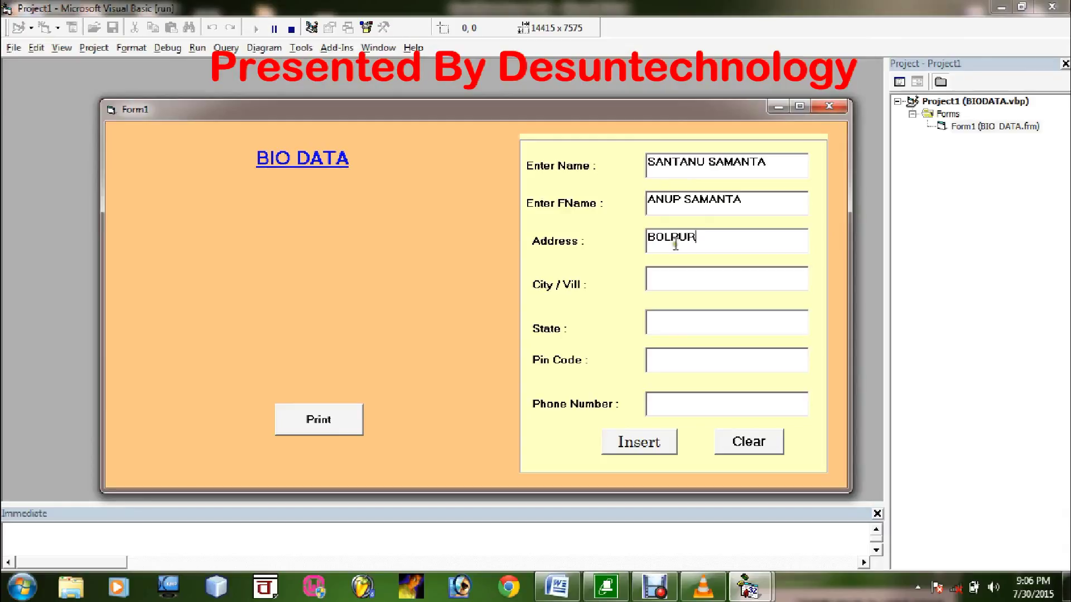
{"action": "type", "text": "BIRBH"}
{"action": "type", "text": "UM"}
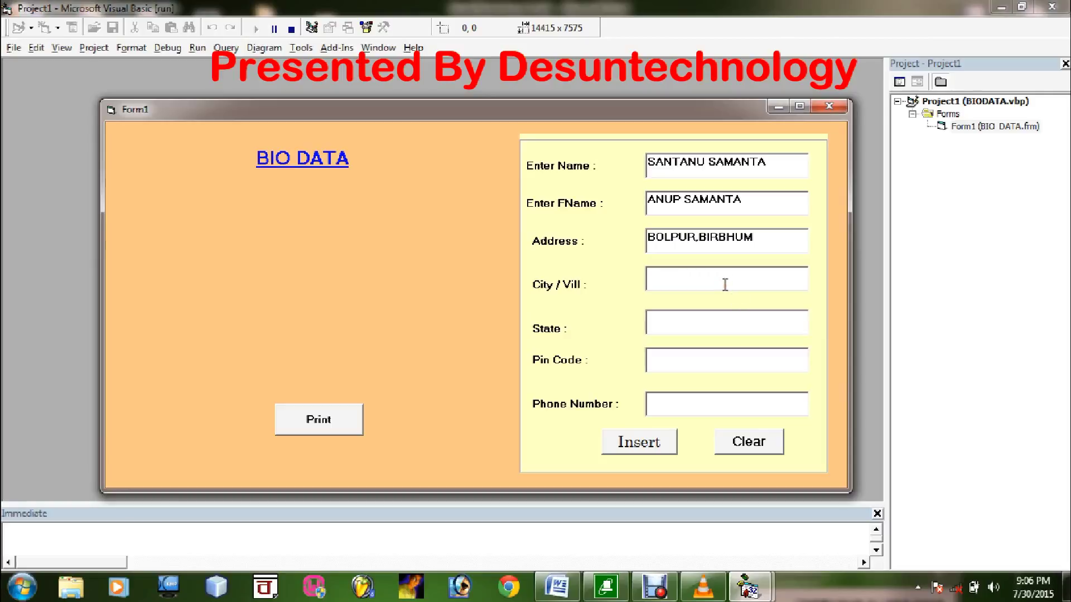
{"action": "type", "text": "OLPUR"}
{"action": "left_click", "coordinate": [691, 316]}
{"action": "type", "text": "WEST BEN"}
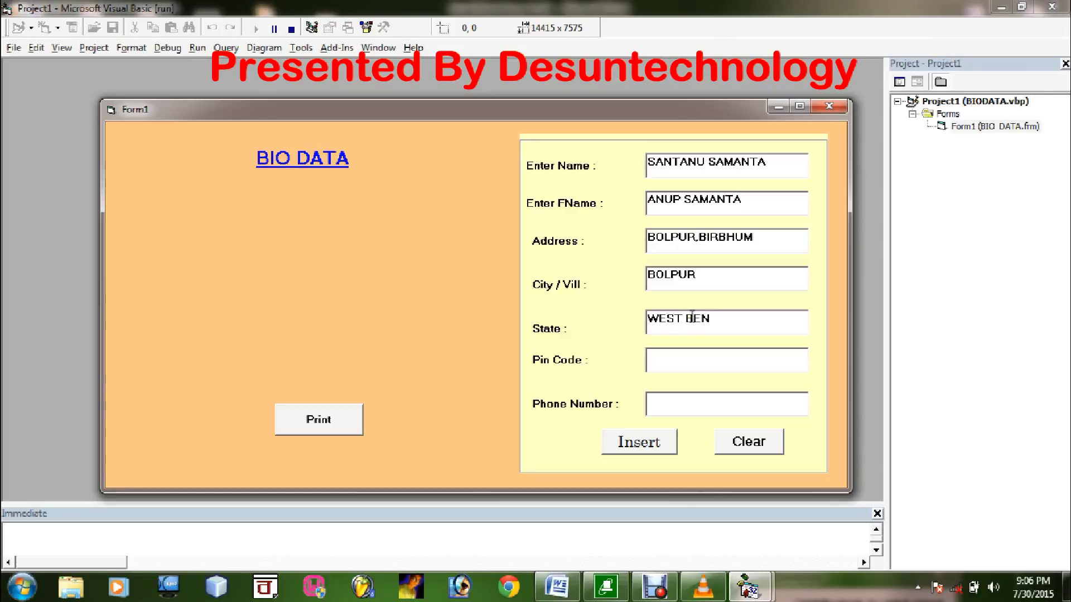
{"action": "type", "text": "GAL"}
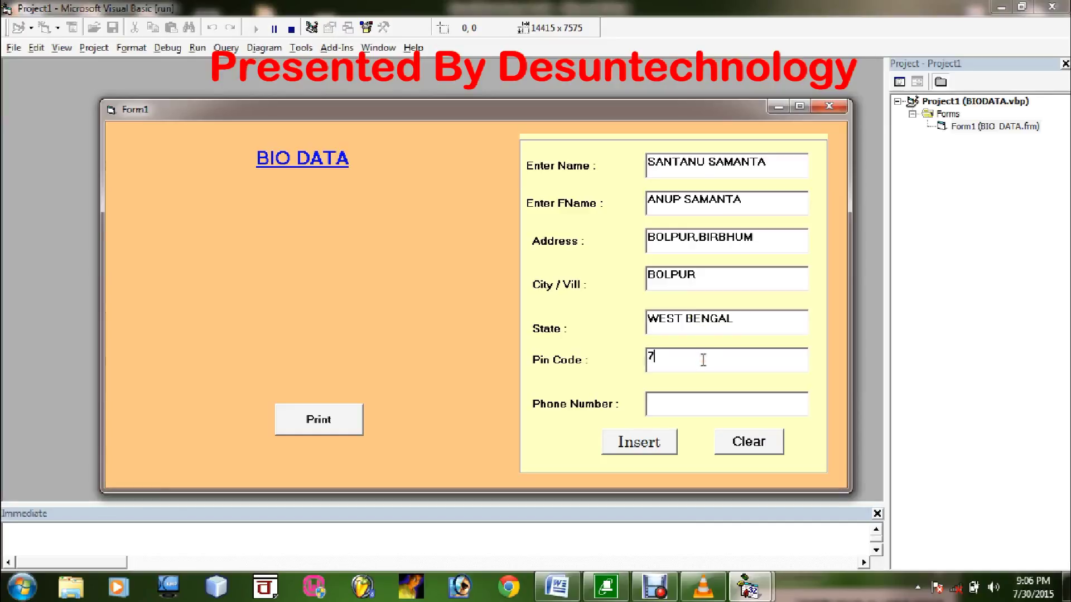
{"action": "type", "text": "31204"}
{"action": "left_click", "coordinate": [684, 404]}
{"action": "type", "text": "32822"}
{"action": "type", "text": "771"}
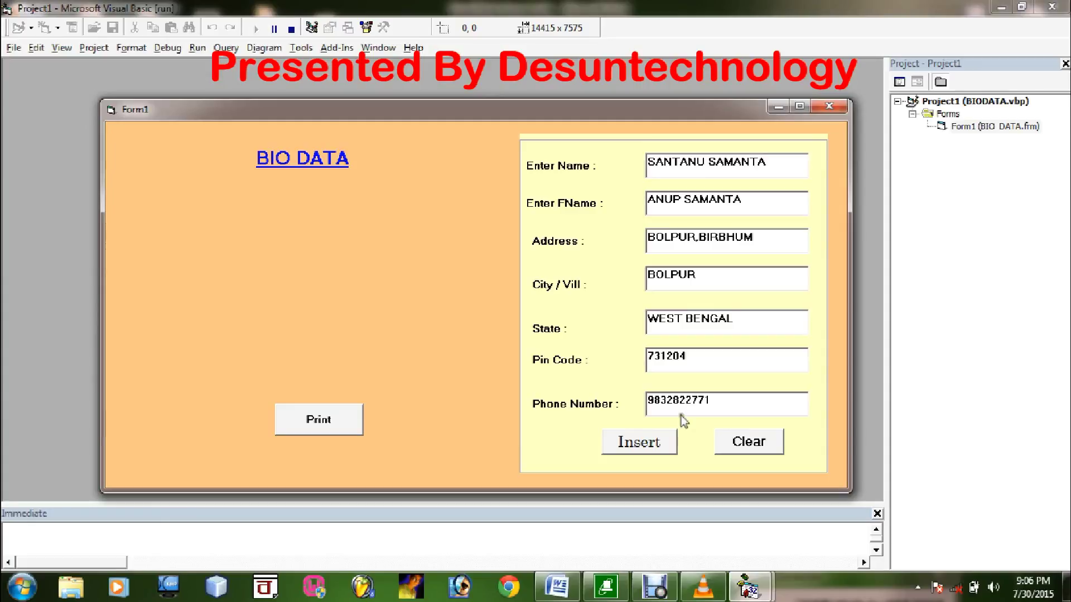
{"action": "left_click", "coordinate": [648, 443]}
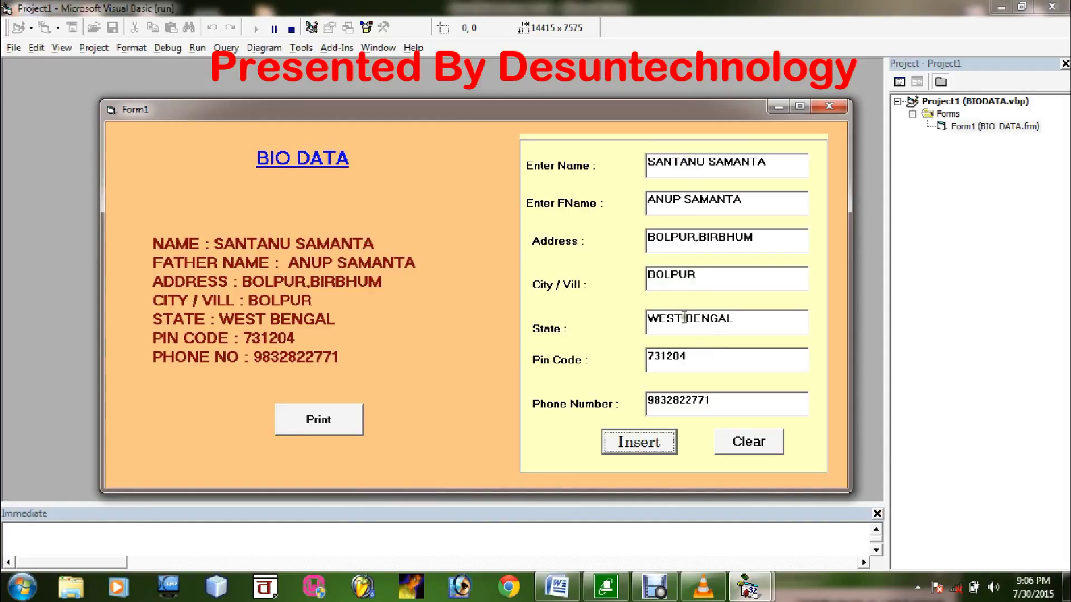
Clear the entry fields and close Form1 to return to design mode
{"action": "left_click", "coordinate": [726, 448]}
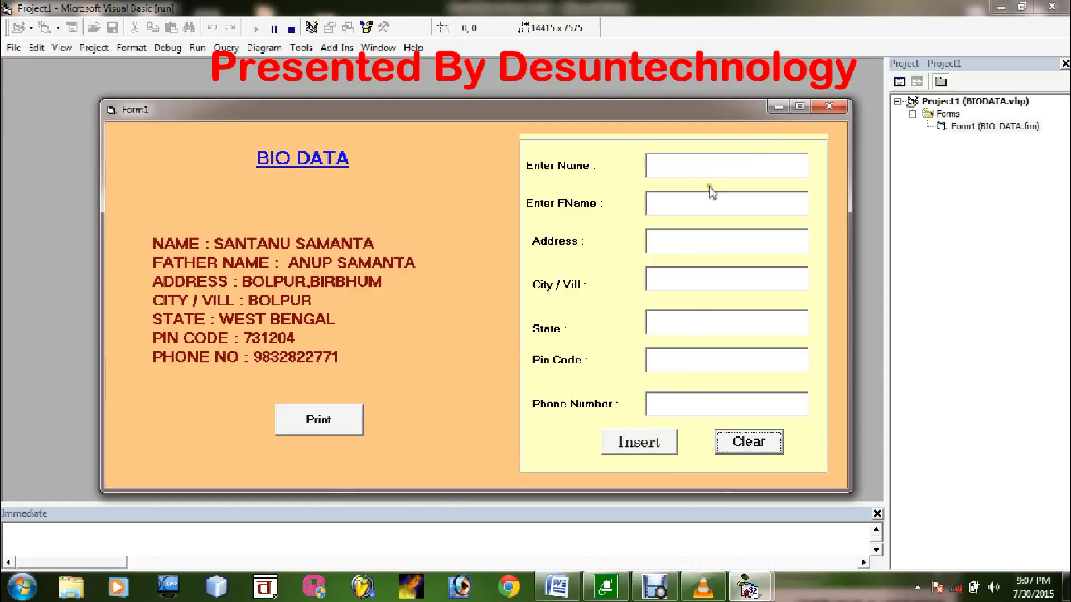
{"action": "left_click", "coordinate": [830, 105]}
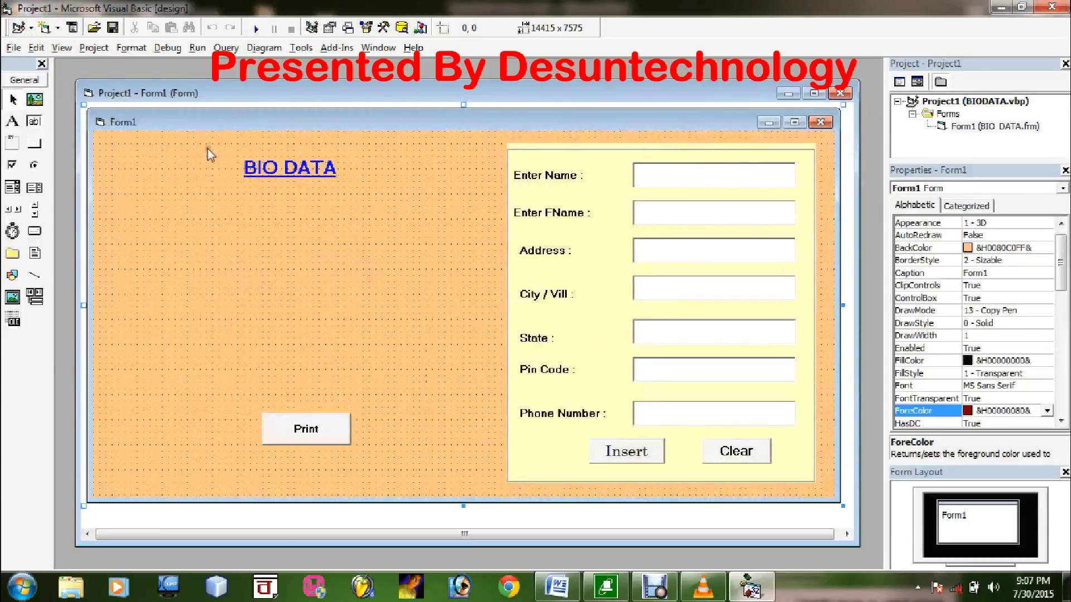
Compile BIODATA.exe to the Desktop, then minimize the IDE and Word
{"action": "left_click", "coordinate": [13, 49]}
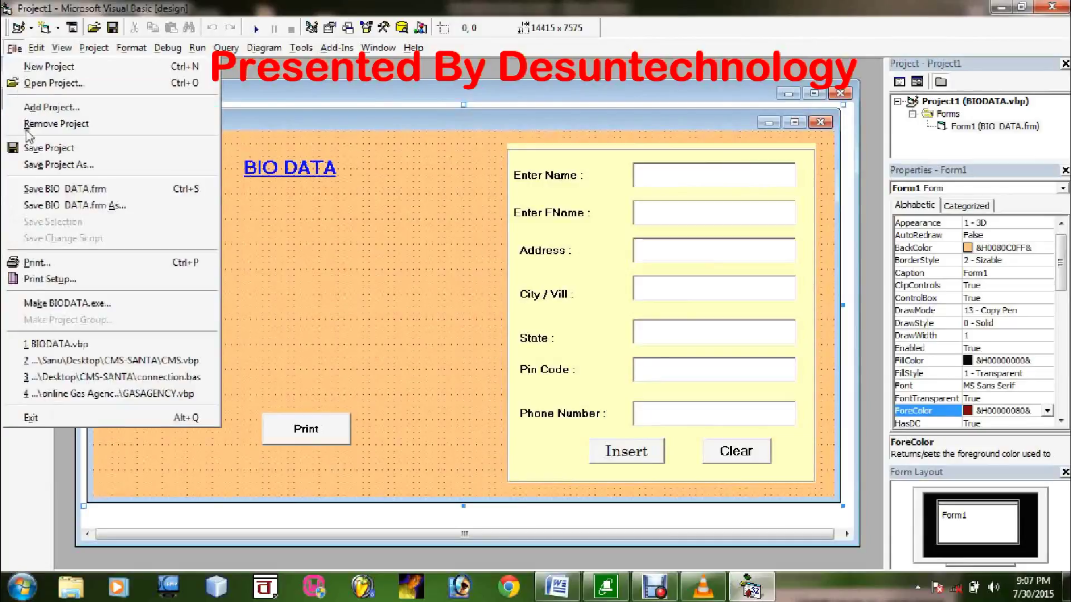
{"action": "left_click", "coordinate": [73, 304]}
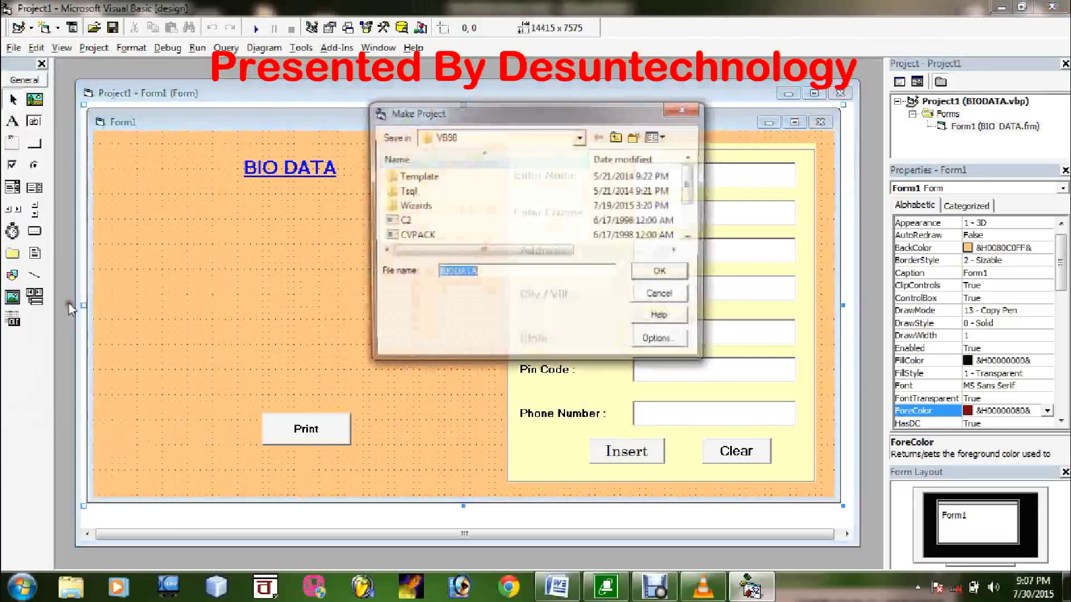
{"action": "left_click", "coordinate": [579, 137]}
{"action": "left_click", "coordinate": [450, 153]}
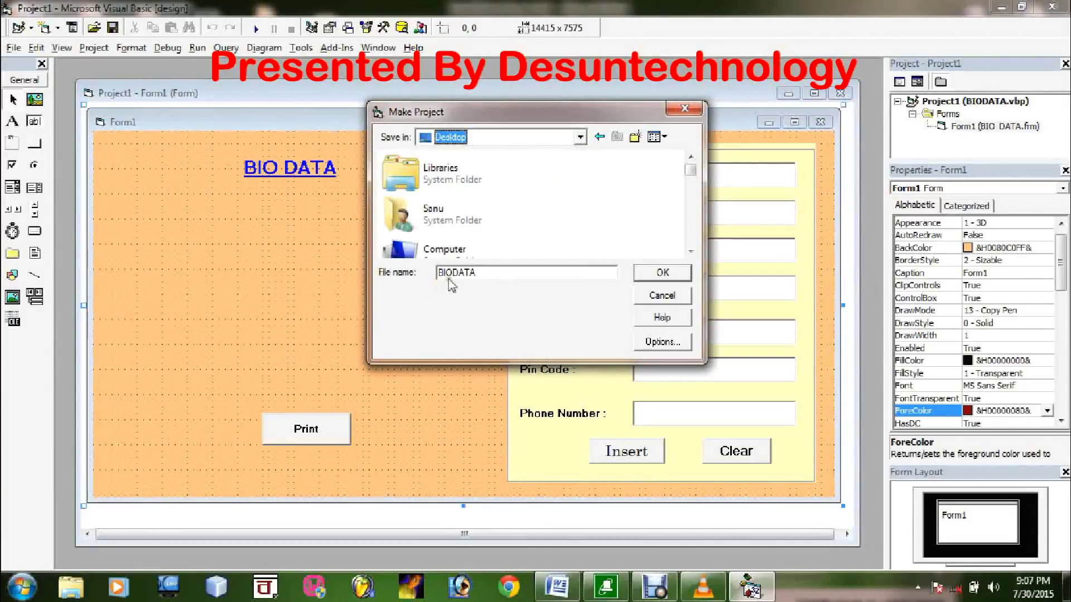
{"action": "left_click", "coordinate": [661, 273]}
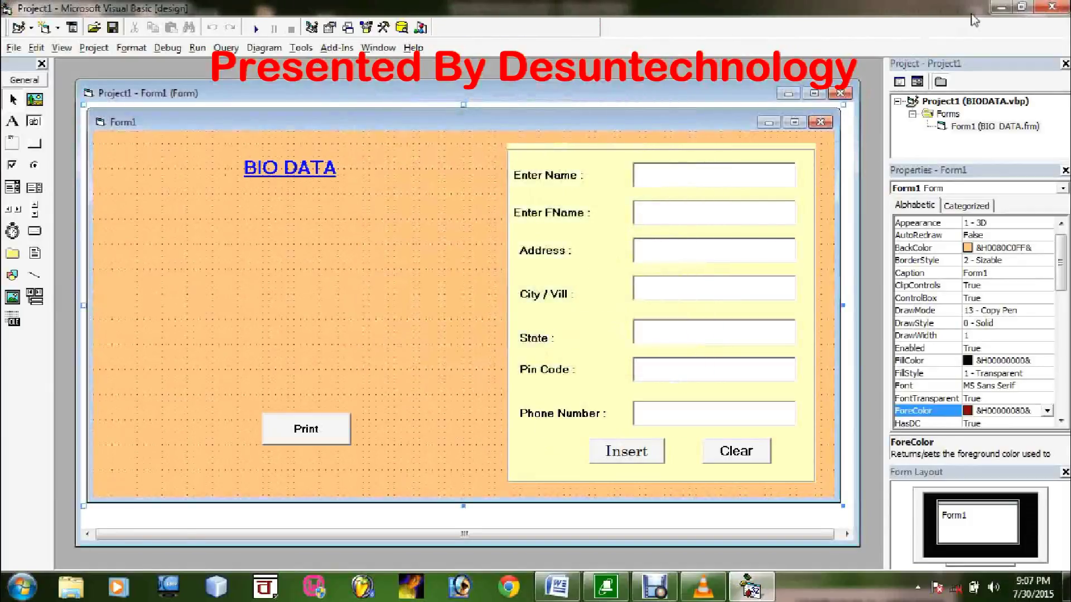
{"action": "left_click", "coordinate": [1001, 13]}
{"action": "left_click", "coordinate": [1001, 12]}
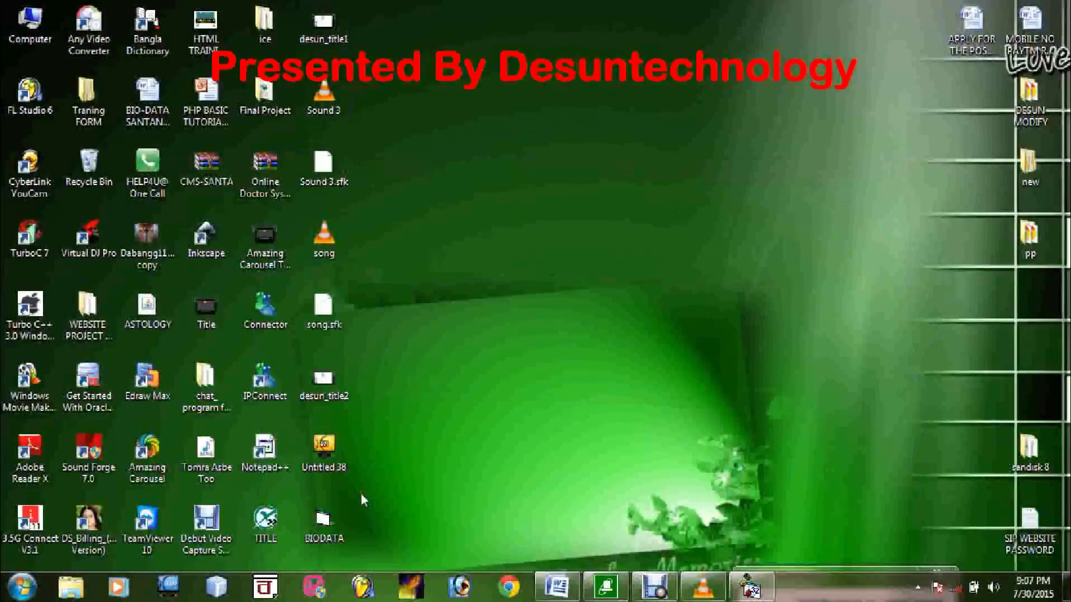
Launch BIODATA from its desktop icon and drag the form window higher
{"action": "double_click", "coordinate": [337, 518]}
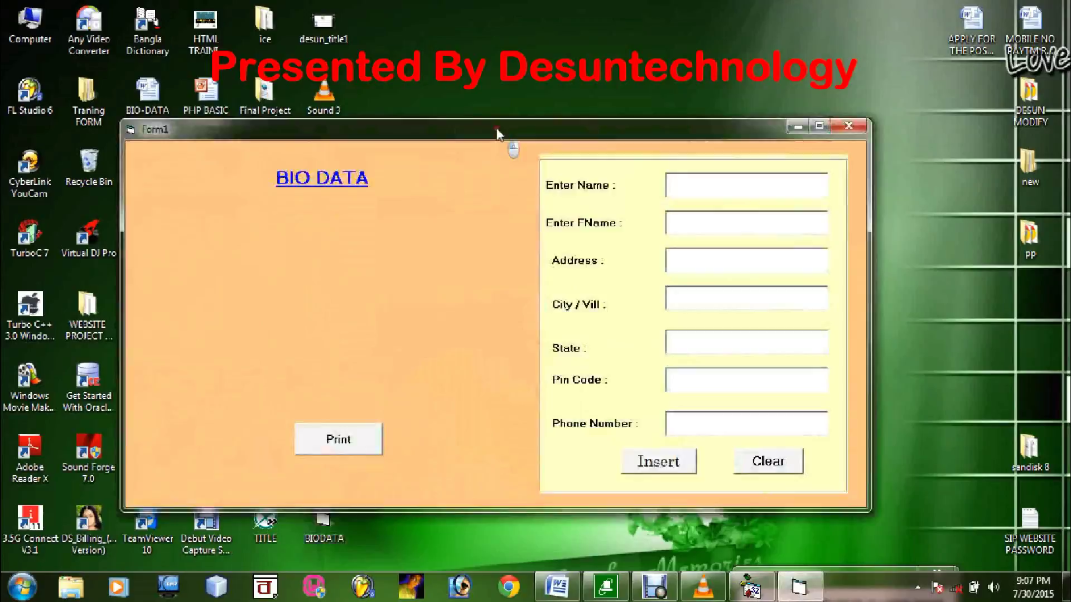
{"action": "left_click_drag", "start_coordinate": [505, 131], "coordinate": [539, 76]}
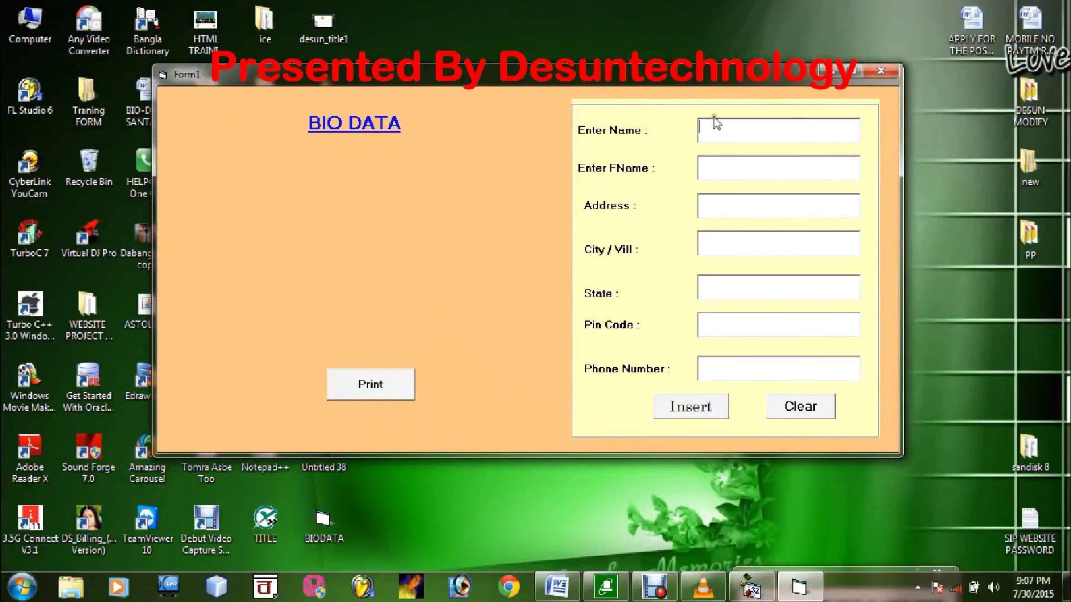
{"action": "left_click", "coordinate": [717, 131]}
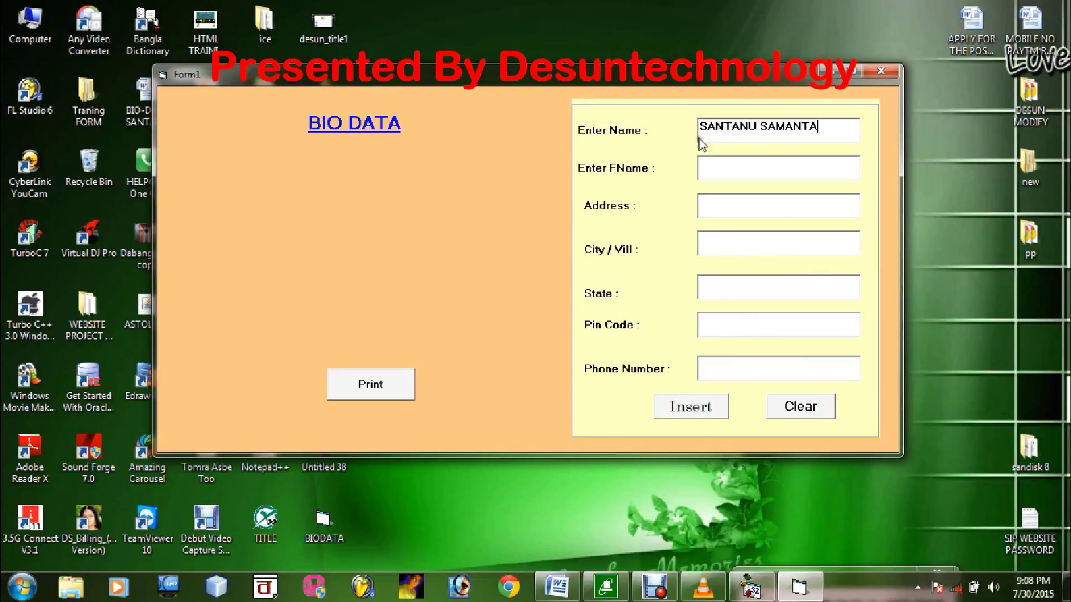
{"action": "left_click", "coordinate": [752, 163]}
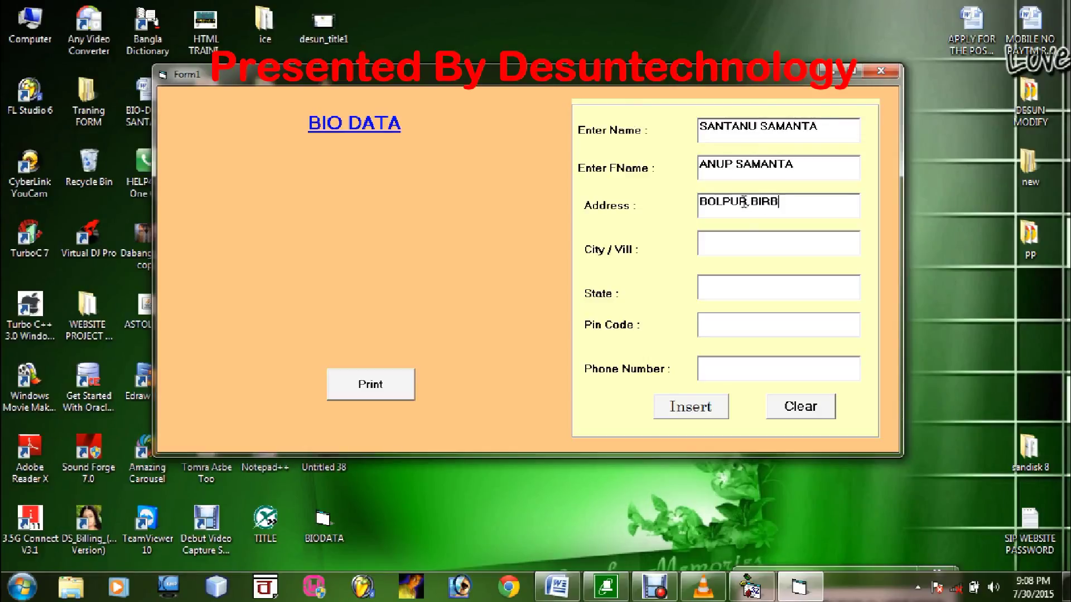
{"action": "left_click", "coordinate": [756, 251]}
{"action": "type", "text": "OLPUR"}
{"action": "type", "text": "WEST BENG"}
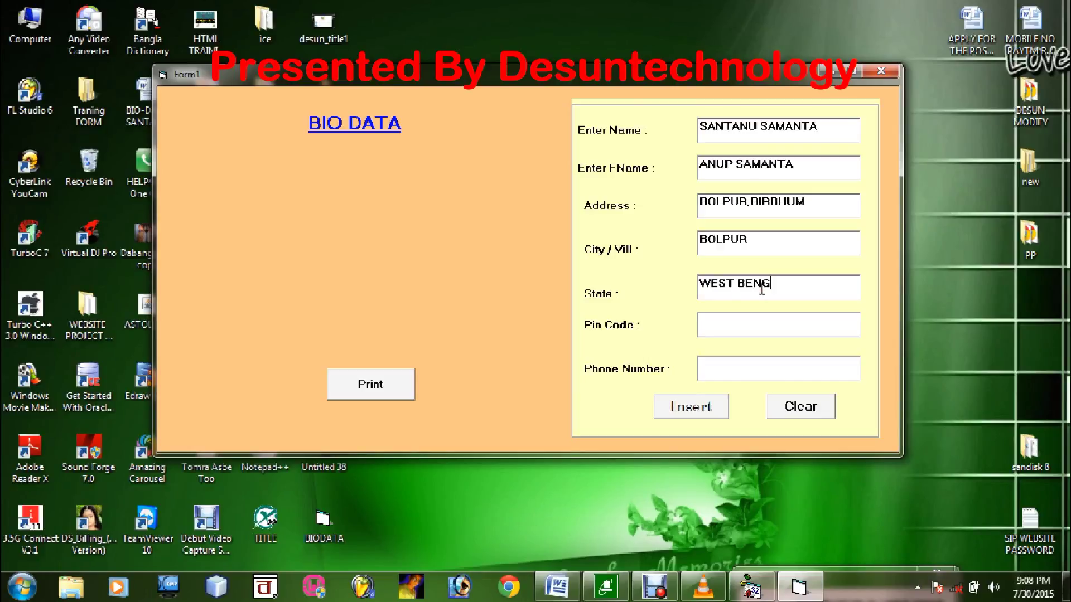
{"action": "type", "text": "AL"}
{"action": "left_click", "coordinate": [782, 324]}
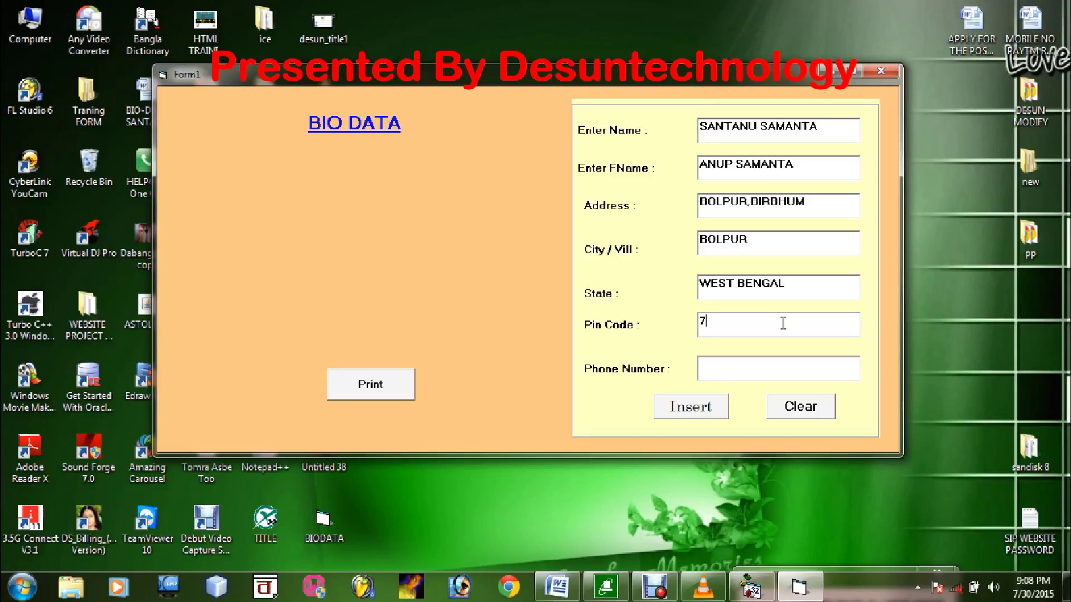